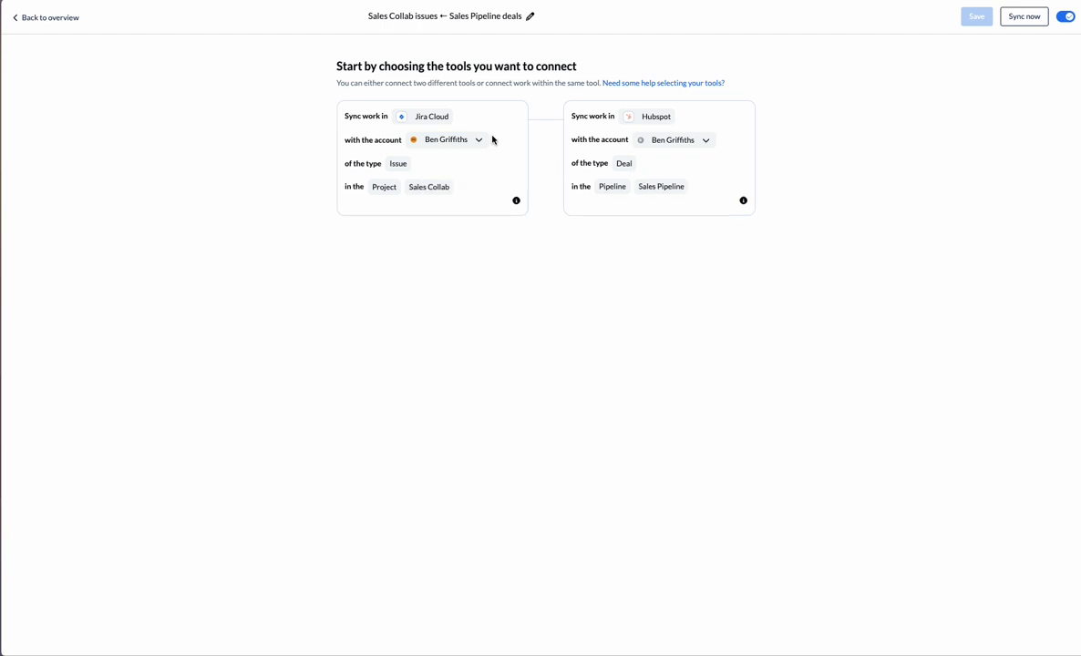
Step: Review the account choices for Jira Cloud and HubSpot and the flow's sync direction
click(481, 140)
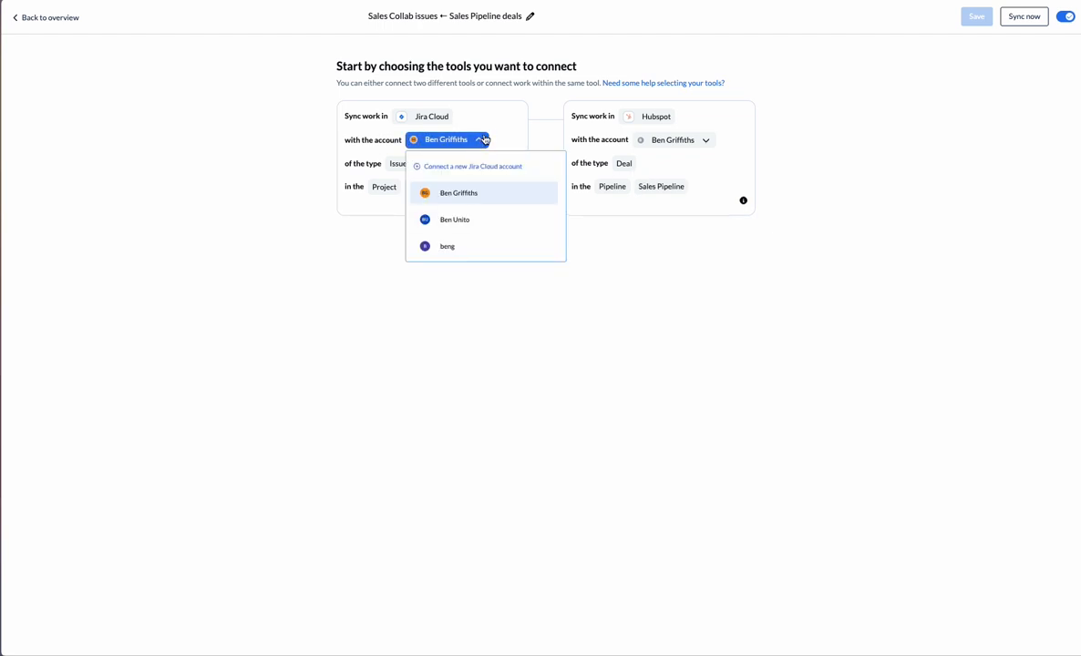
click(500, 120)
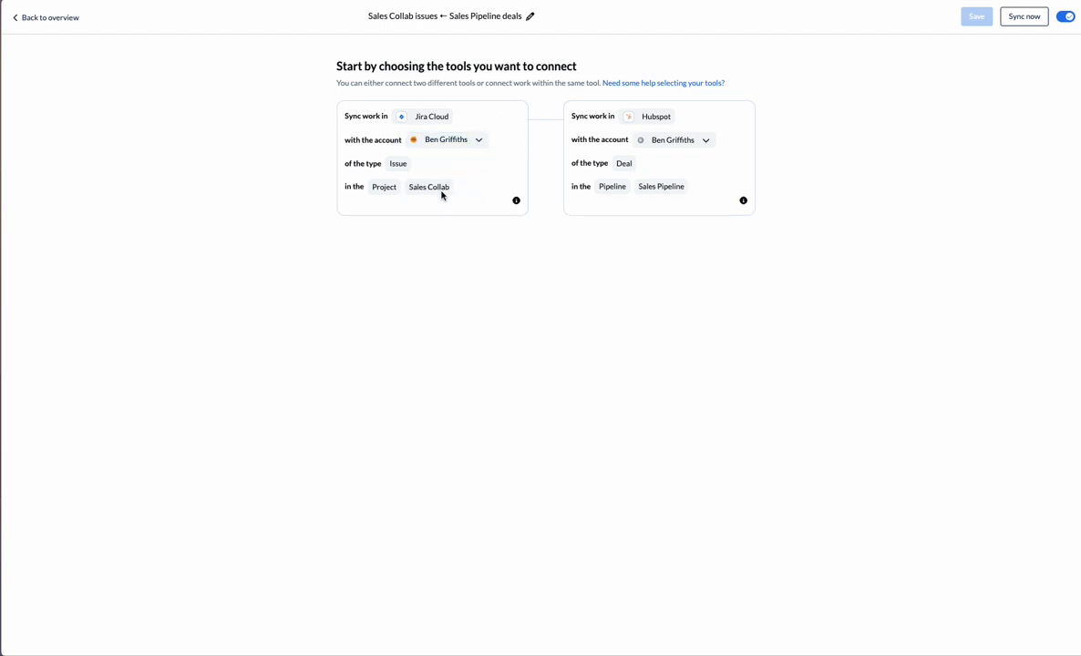
click(708, 141)
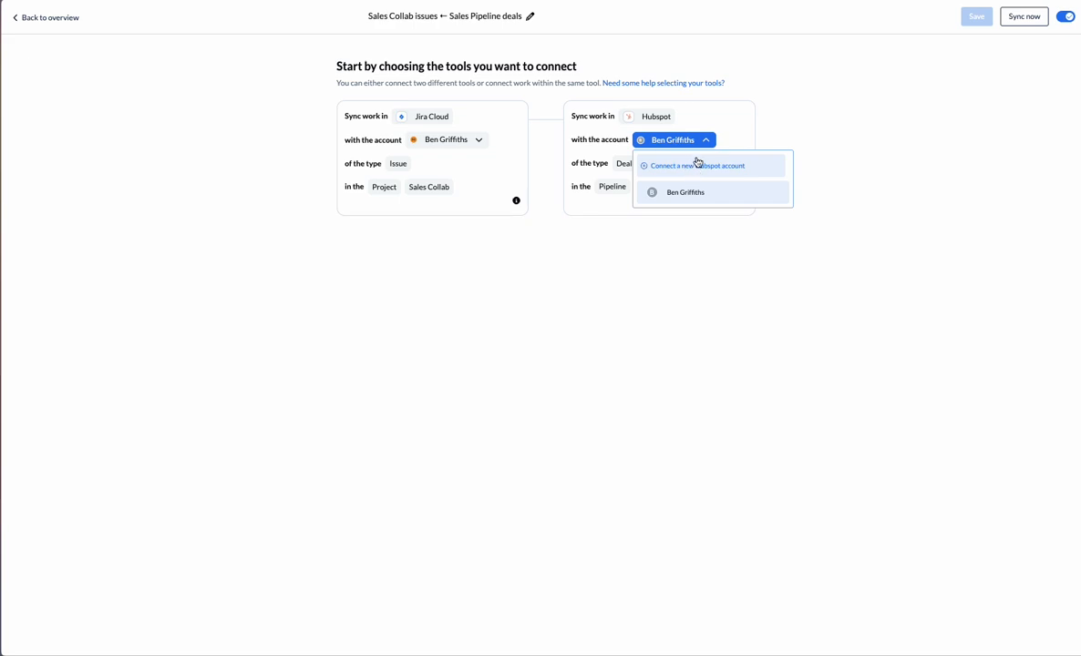
click(674, 122)
click(75, 20)
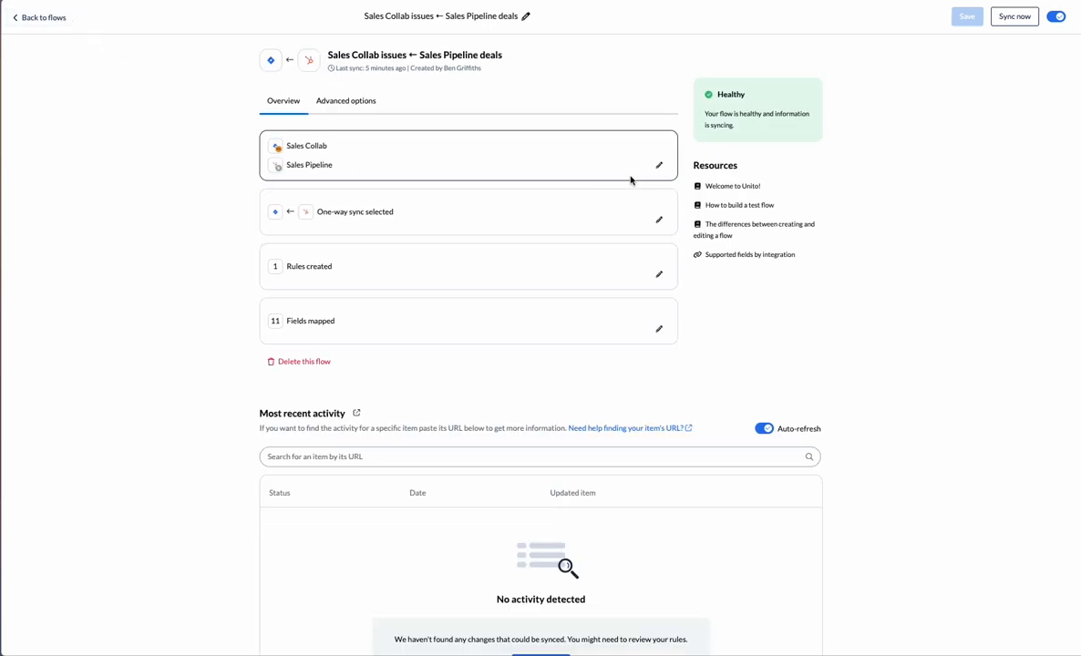
click(659, 222)
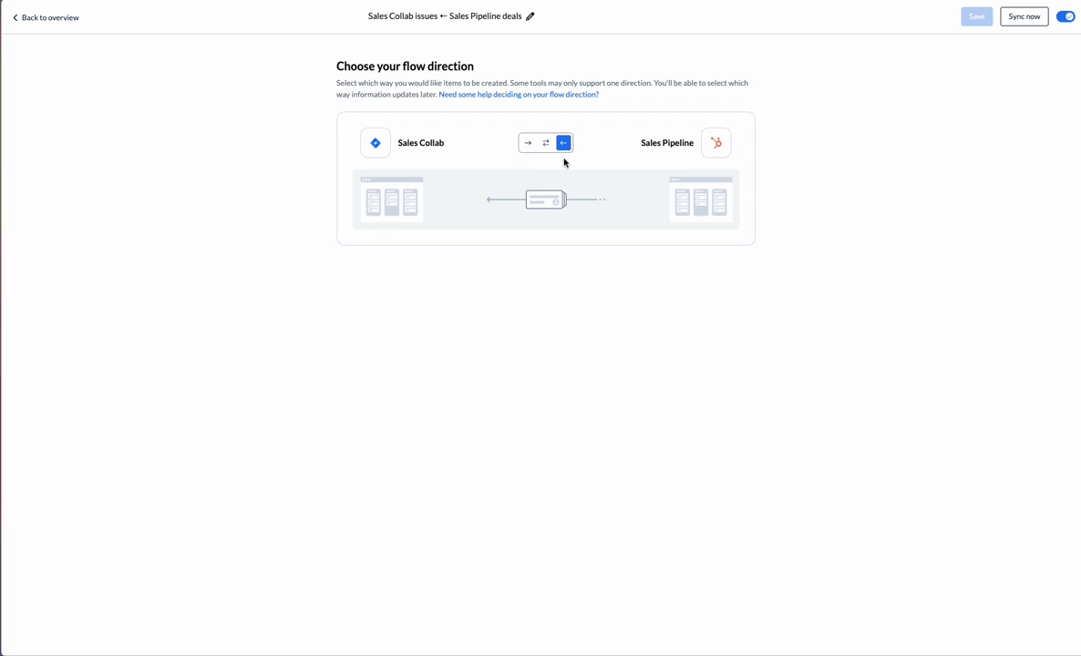
click(52, 20)
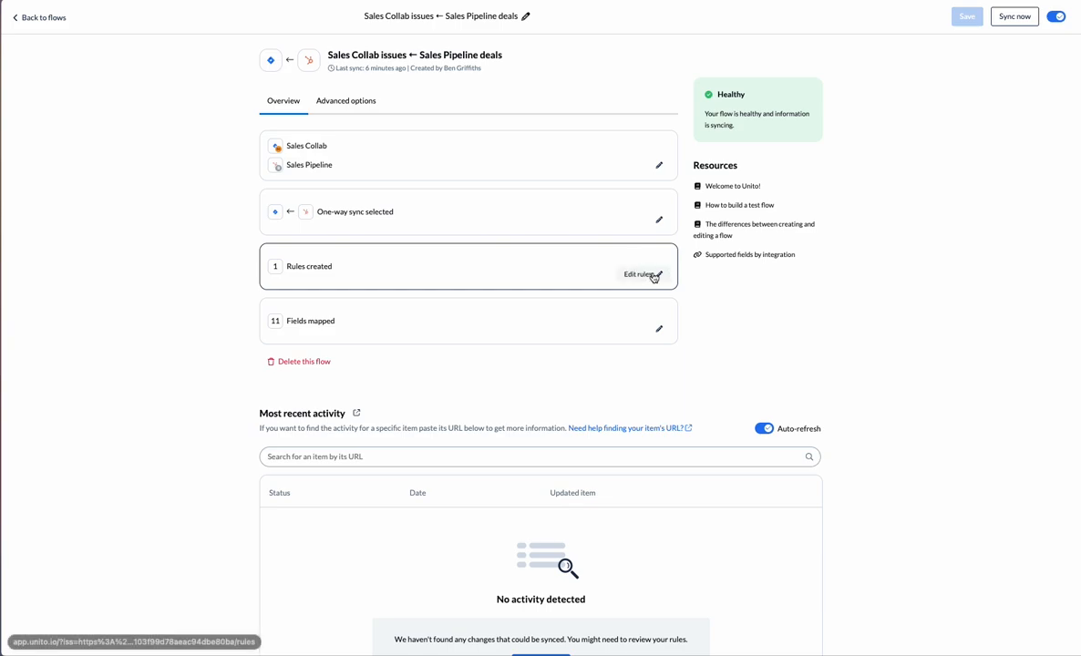
Step: Examine the flow's sync rules and the deal fields available for a new rule
click(653, 275)
click(446, 185)
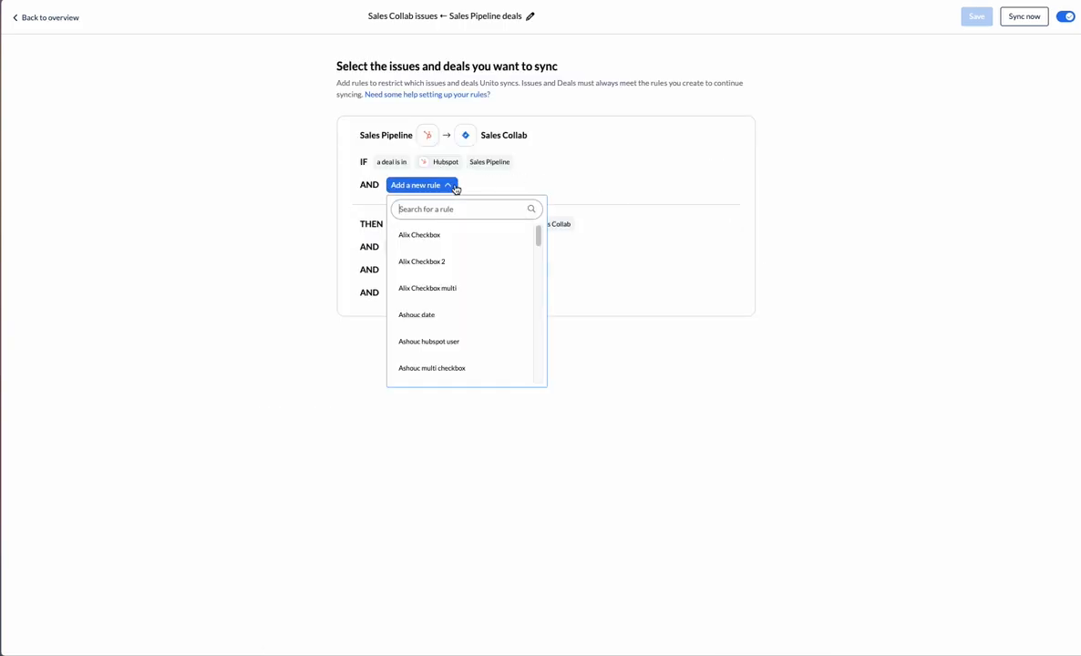
scroll(448, 318, down, 5)
scroll(449, 318, down, 15)
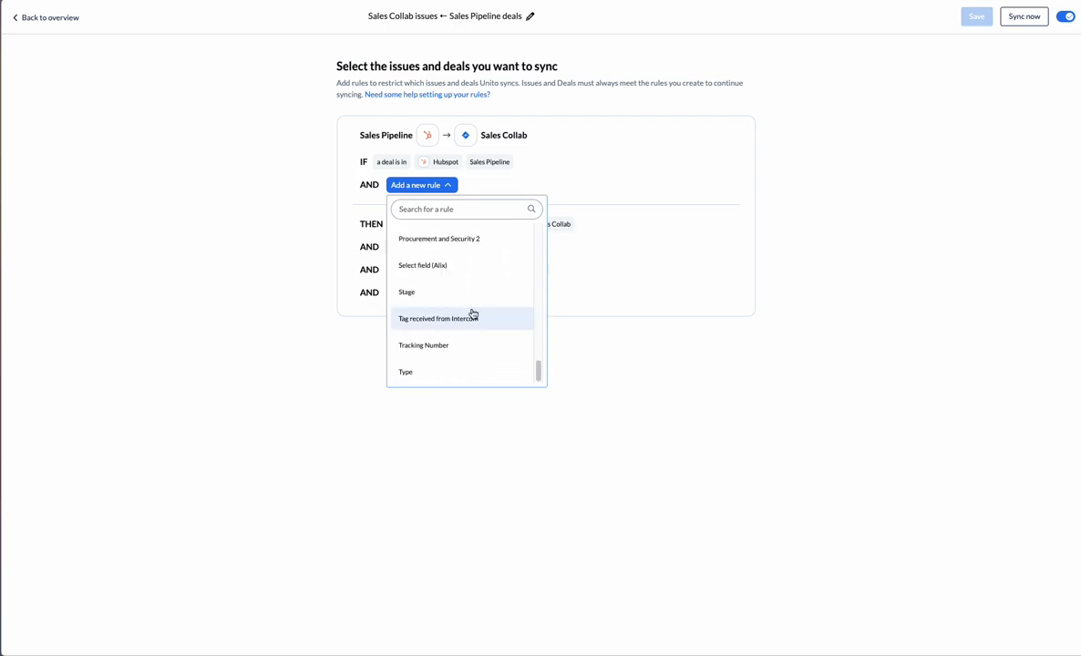
scroll(472, 313, up, 5)
scroll(473, 313, down, 1)
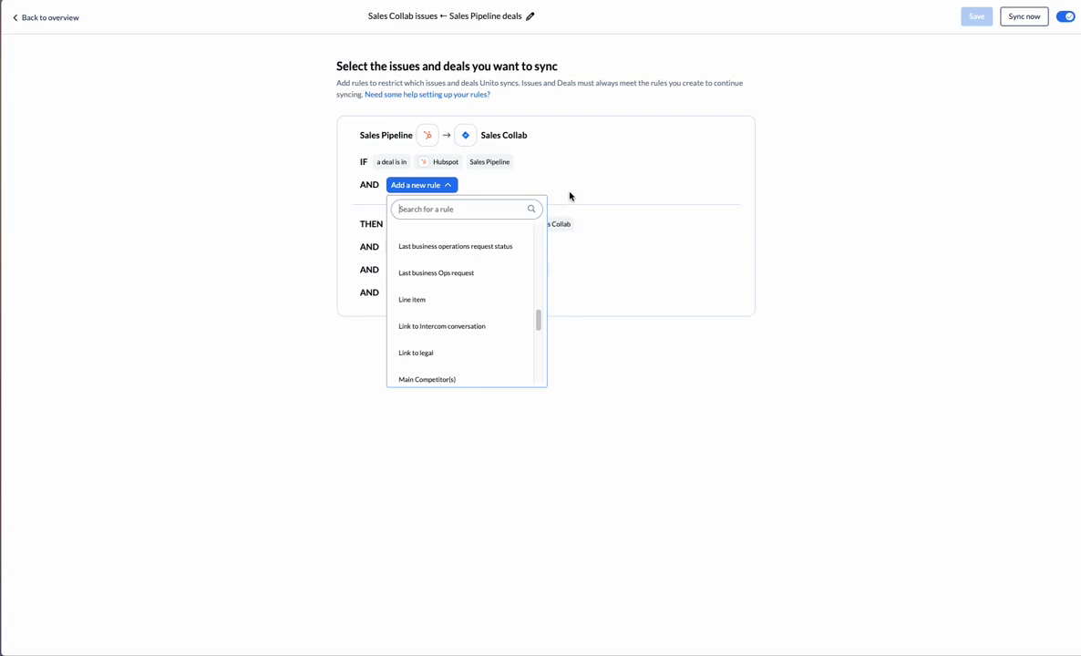
click(418, 185)
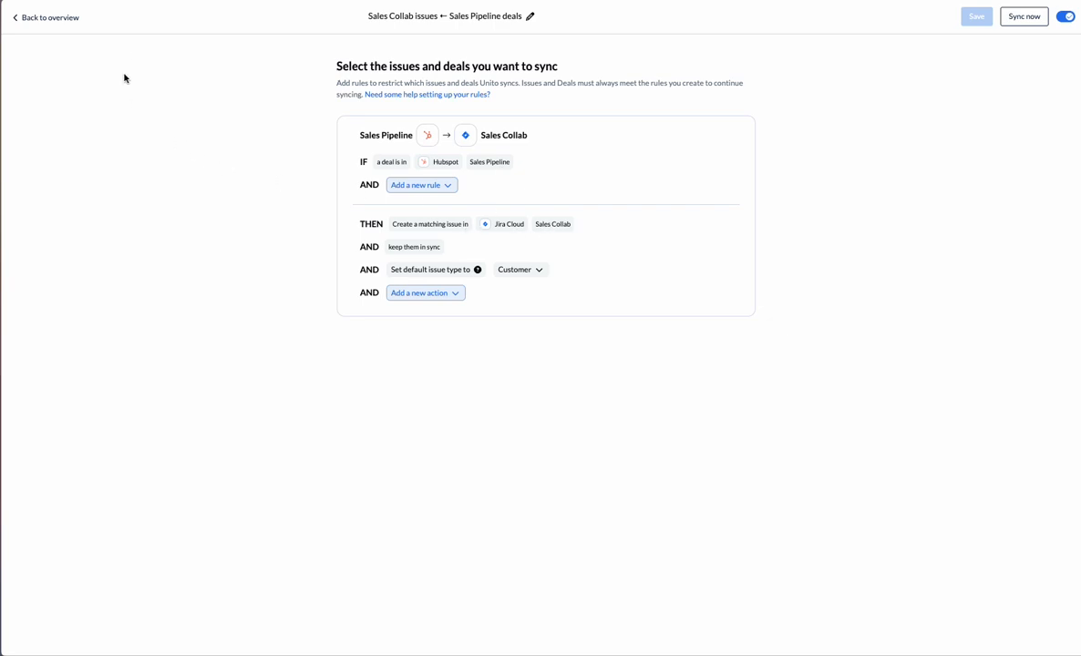
click(73, 21)
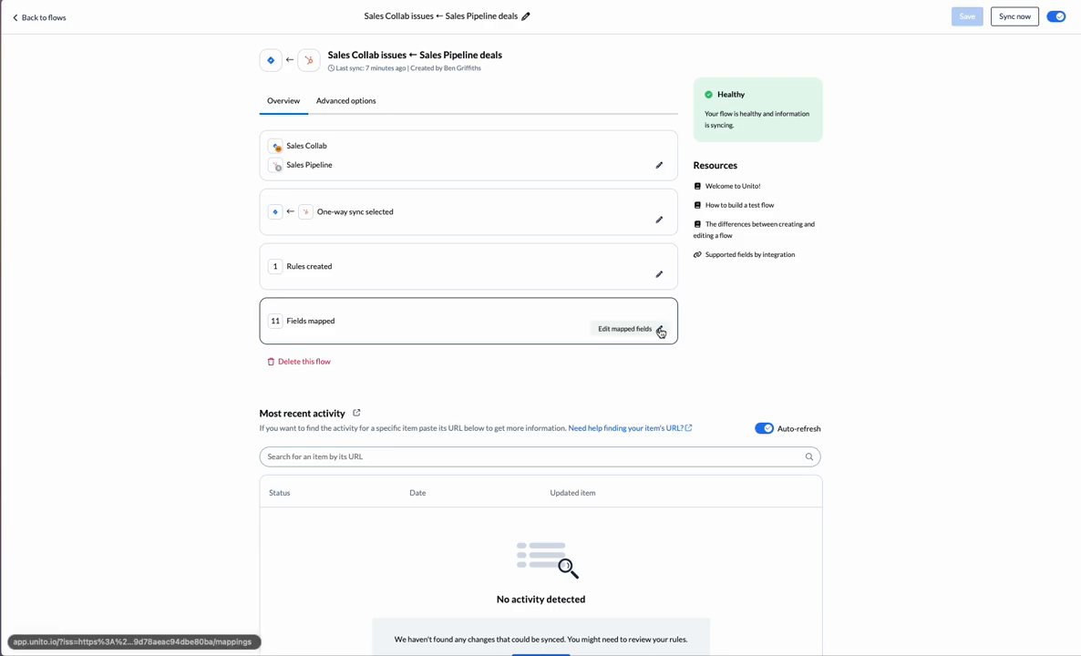
Step: In the field mappings, try syncing Amount one way from HubSpot to Jira, and restore its two-way sync
click(659, 329)
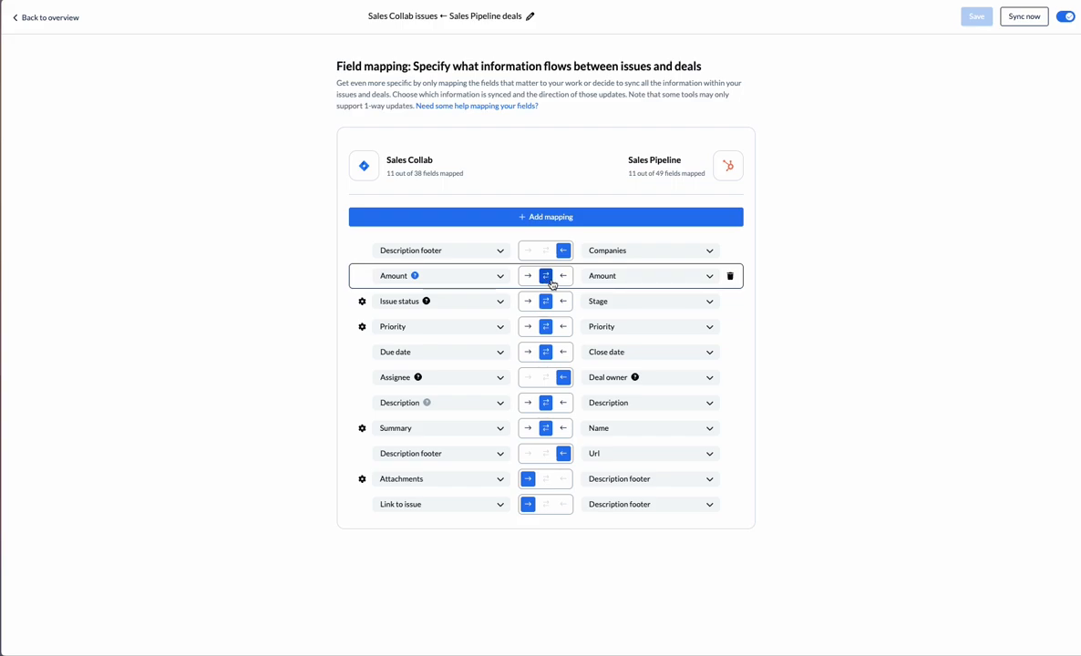
click(563, 276)
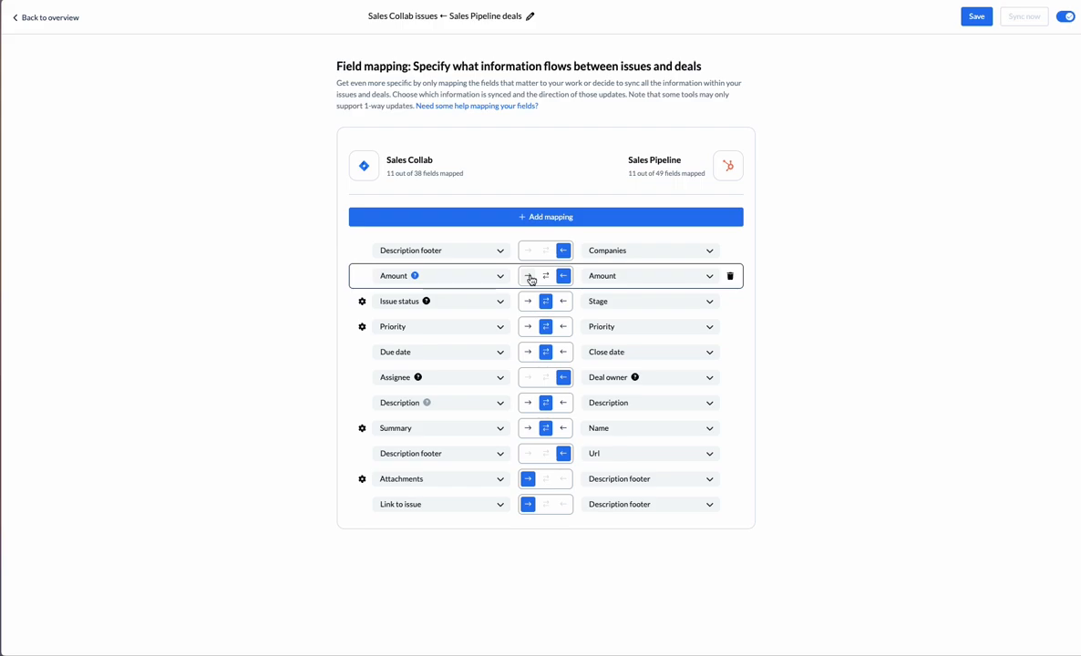
click(545, 275)
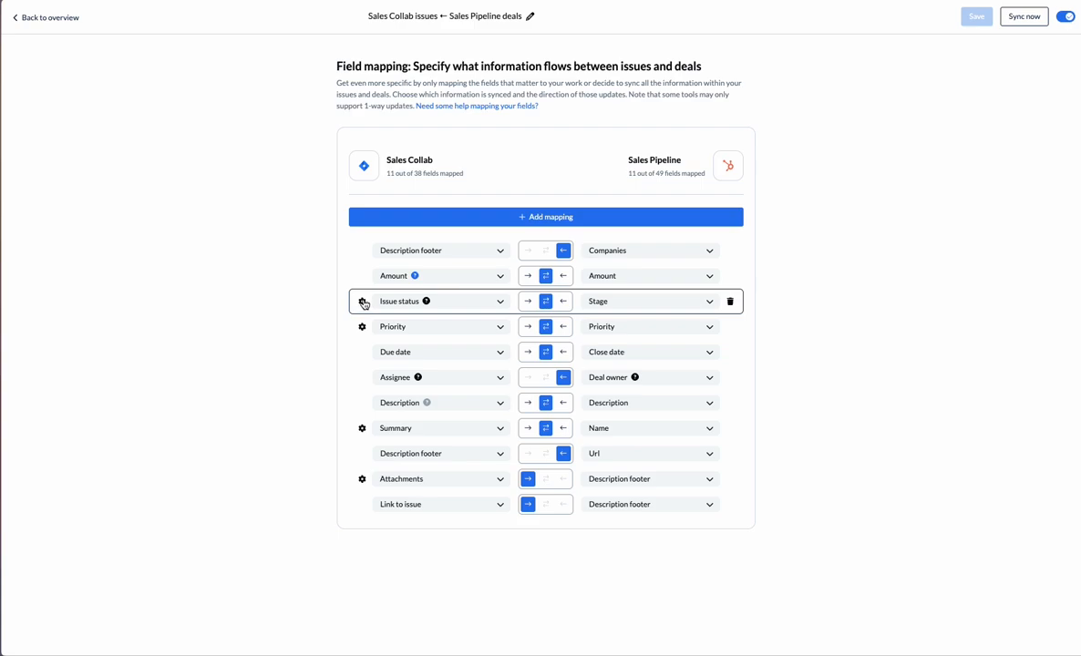
Step: Examine how the issue status values map to deal stages and how the priority values map between Jira and HubSpot
click(362, 301)
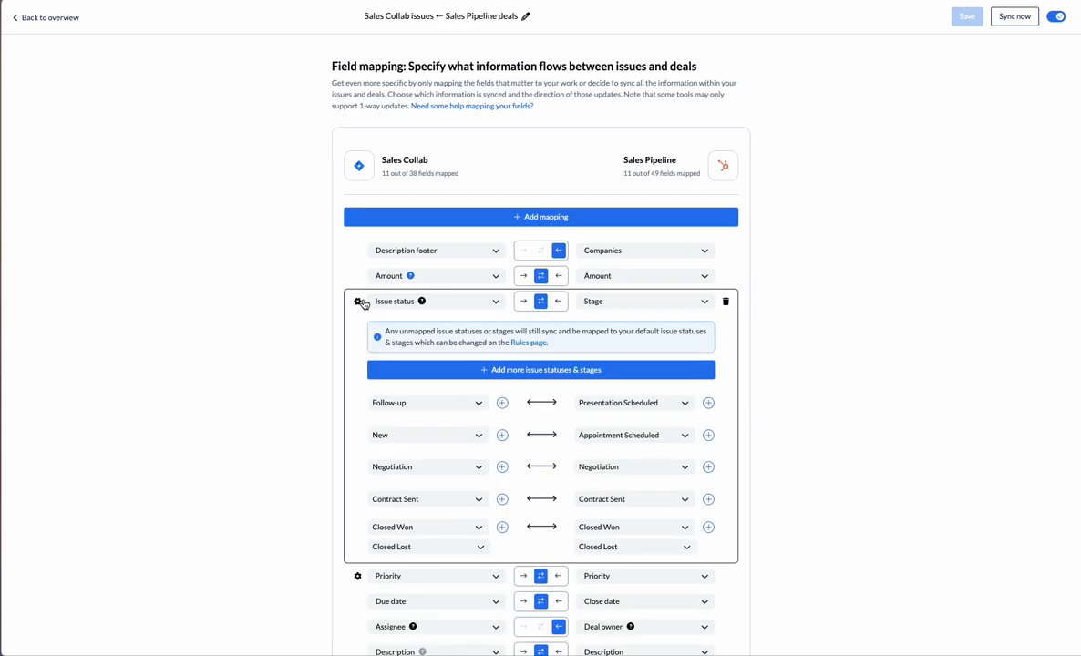
scroll(362, 304, down, 1)
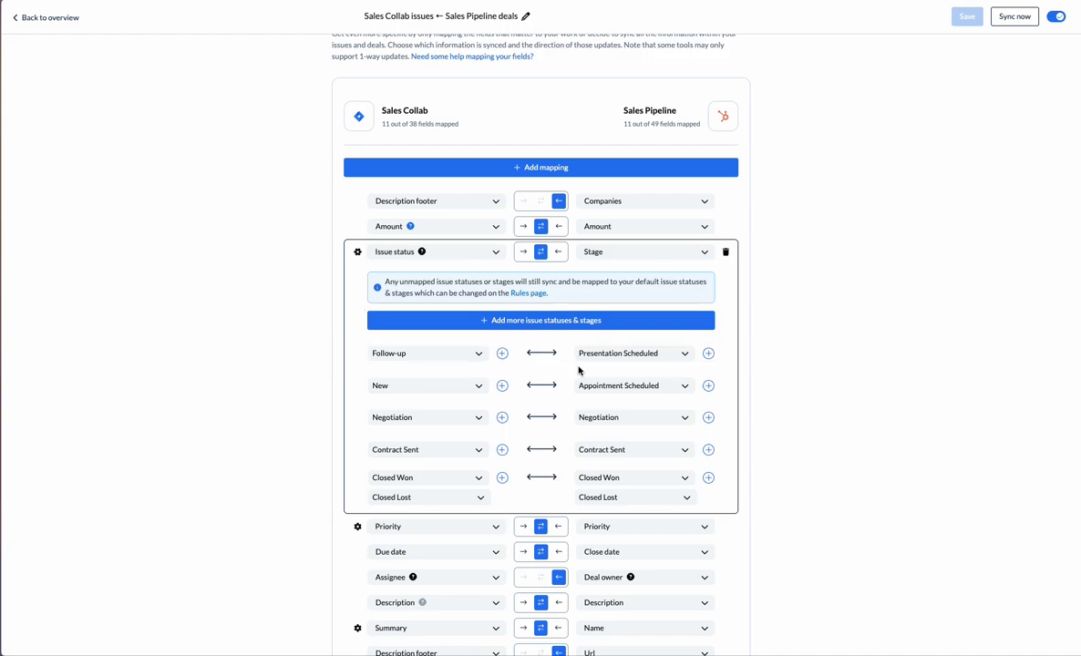
scroll(497, 364, down, 2)
click(358, 423)
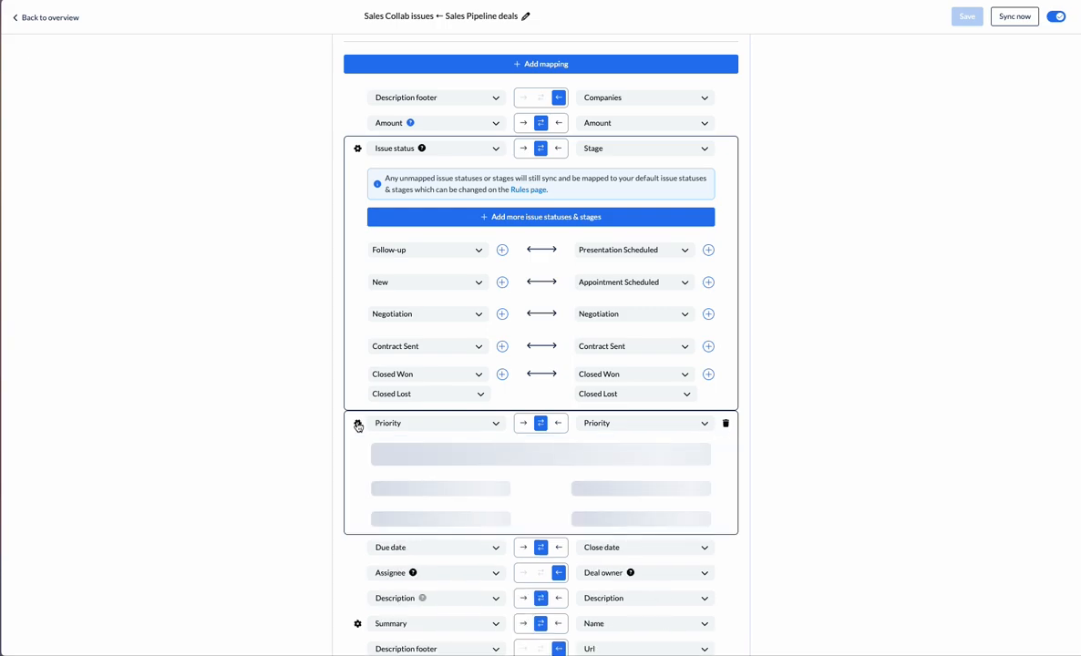
scroll(357, 428, down, 2)
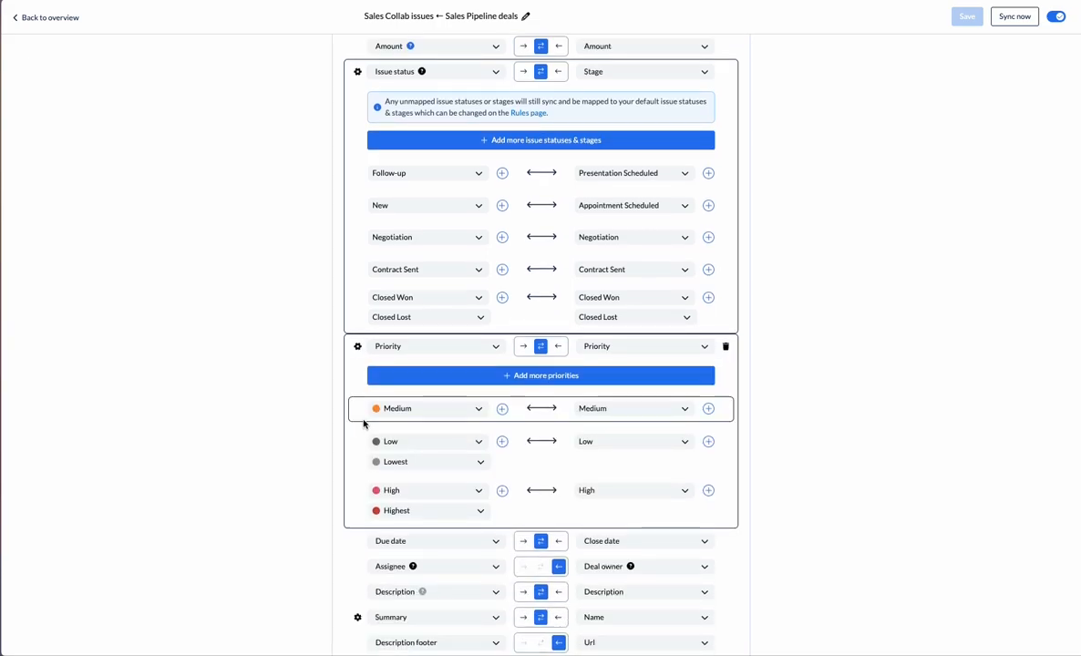
scroll(407, 442, down, 2)
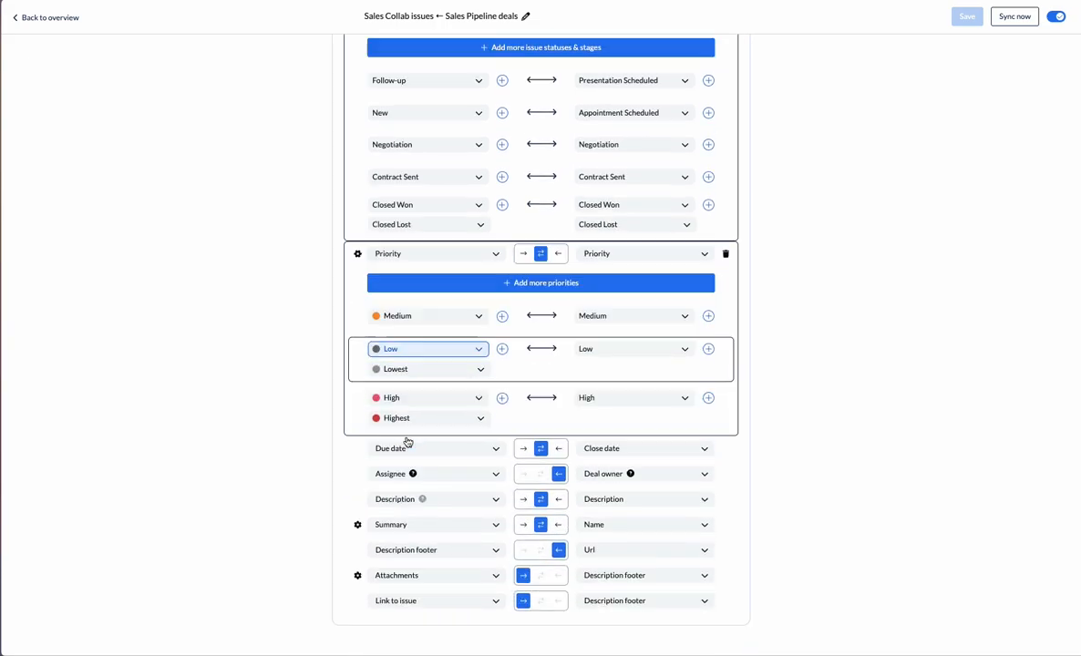
Step: Check the optional issue number setting of the Summary to Name mapping and return to the flow overview
click(359, 525)
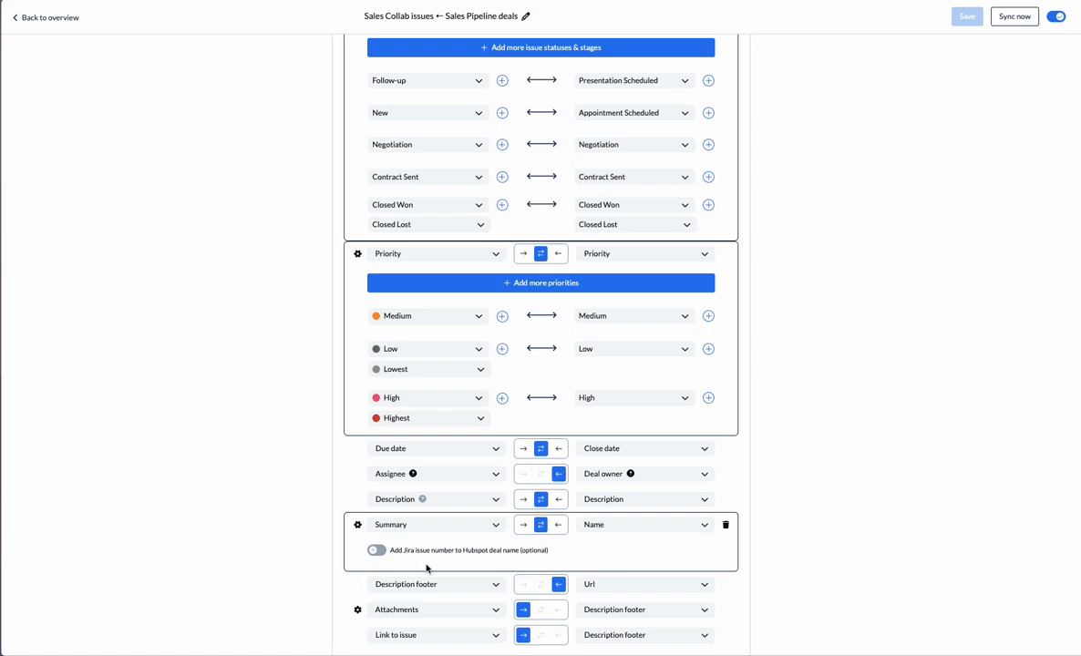
click(371, 530)
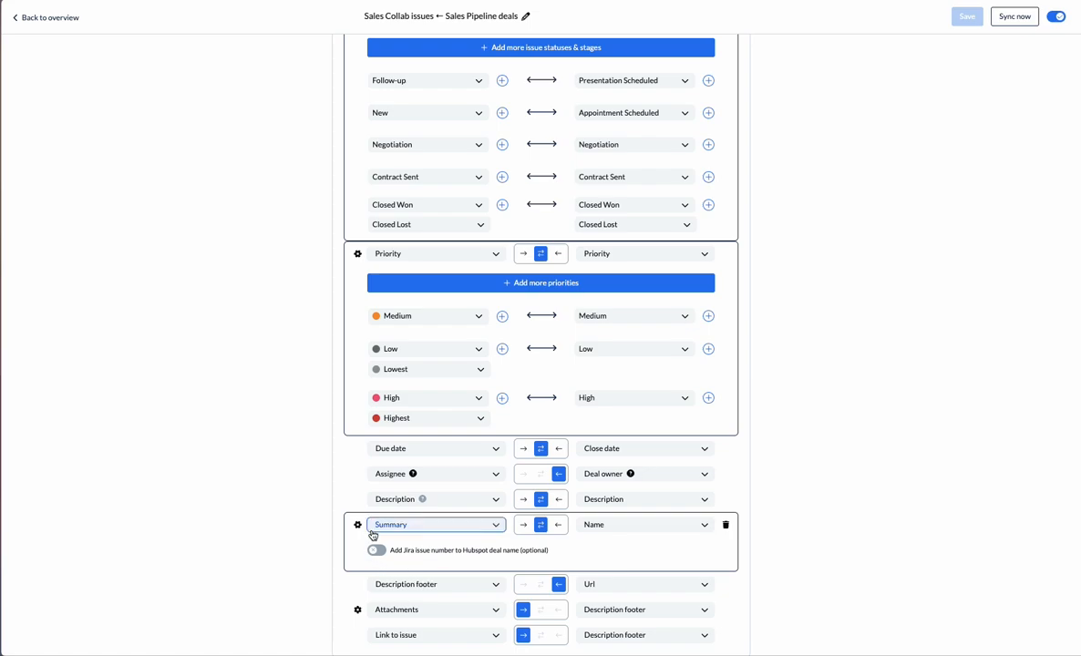
click(358, 525)
scroll(216, 400, up, 7)
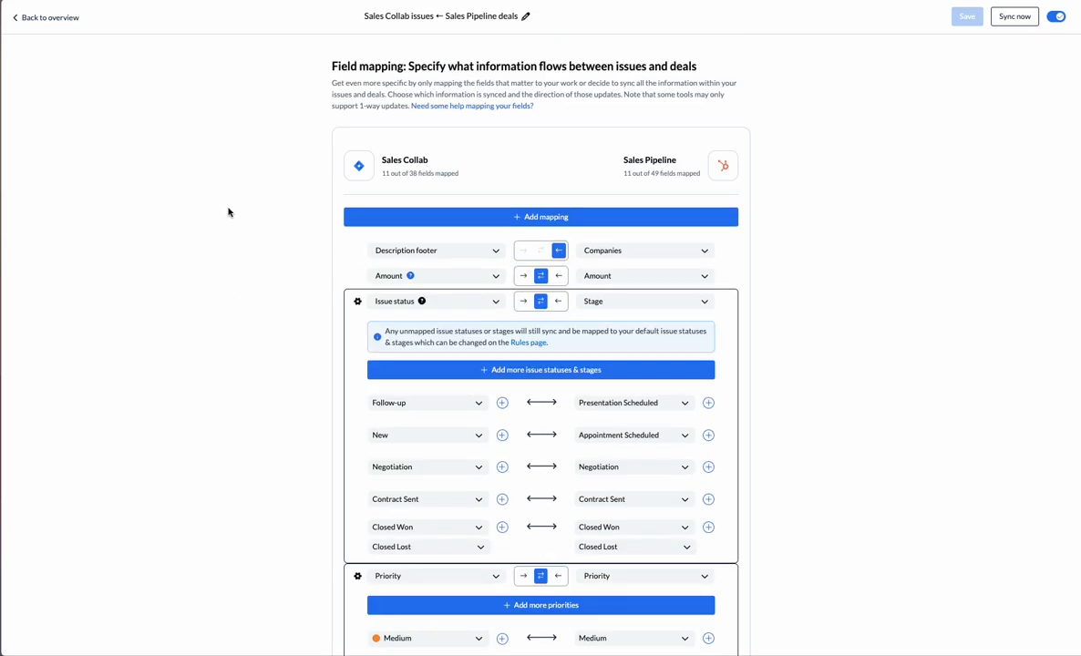
click(50, 17)
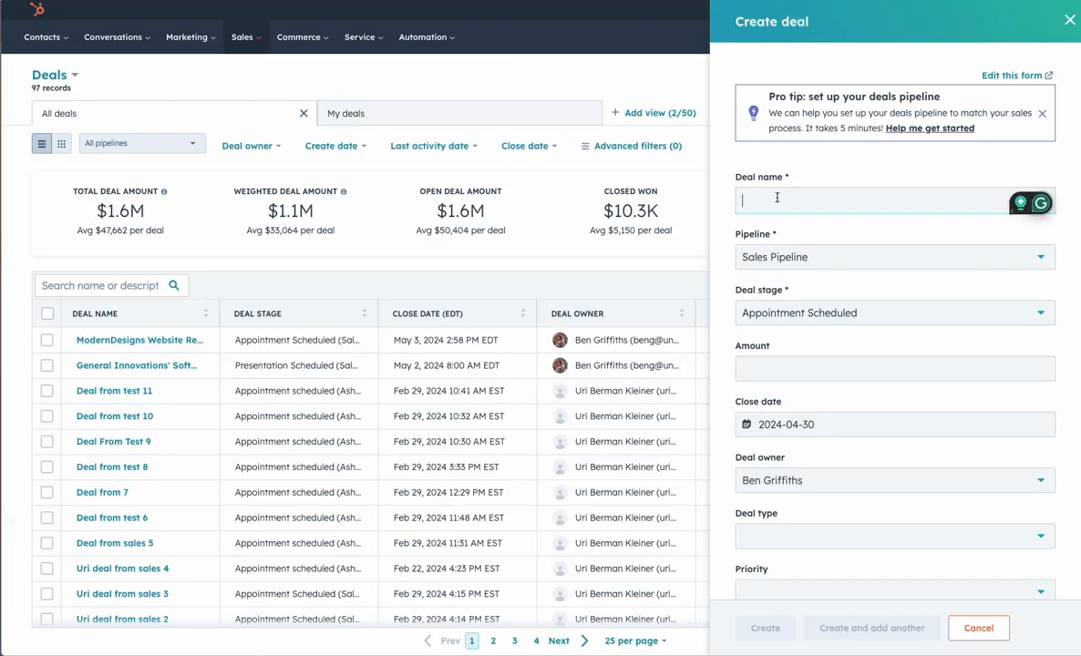
Step: In HubSpot's new deal form, name the deal "BrightIdeas CRM Software Implementation" and set its stage to Negotiation
text(BrightIdeas CRM Software Implementation)
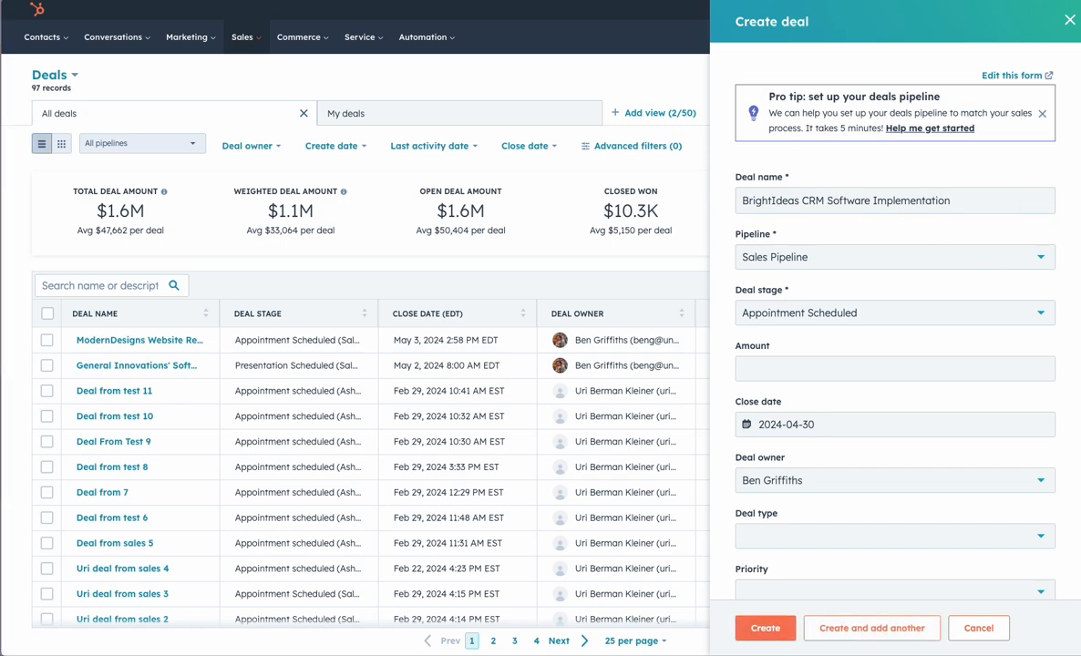
key(alt+Tab)
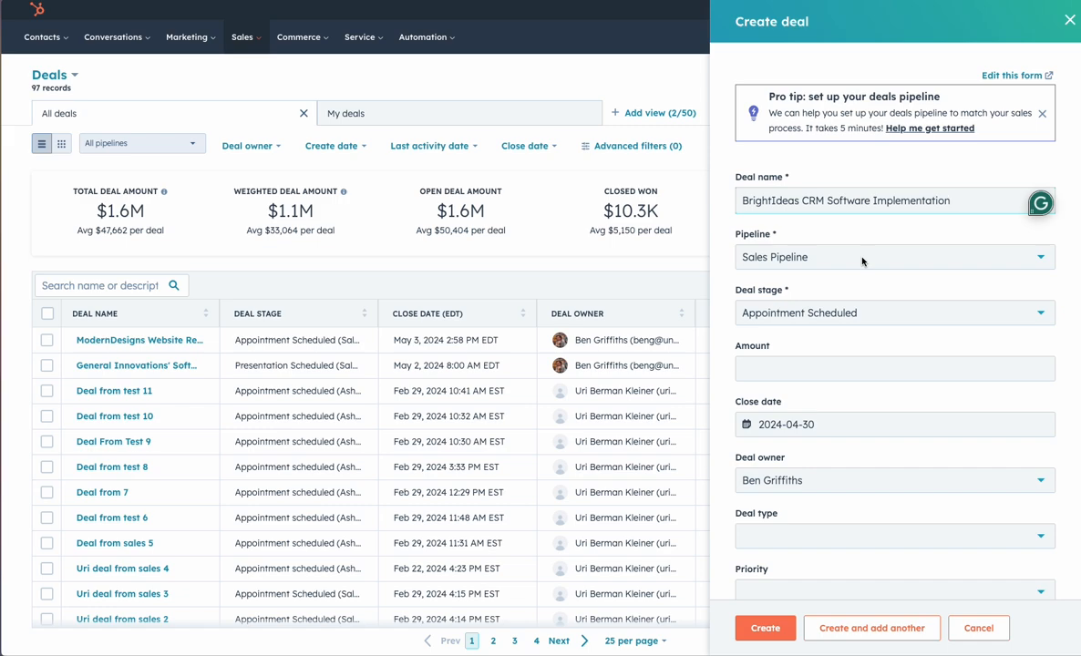
scroll(789, 309, down, 1)
click(868, 305)
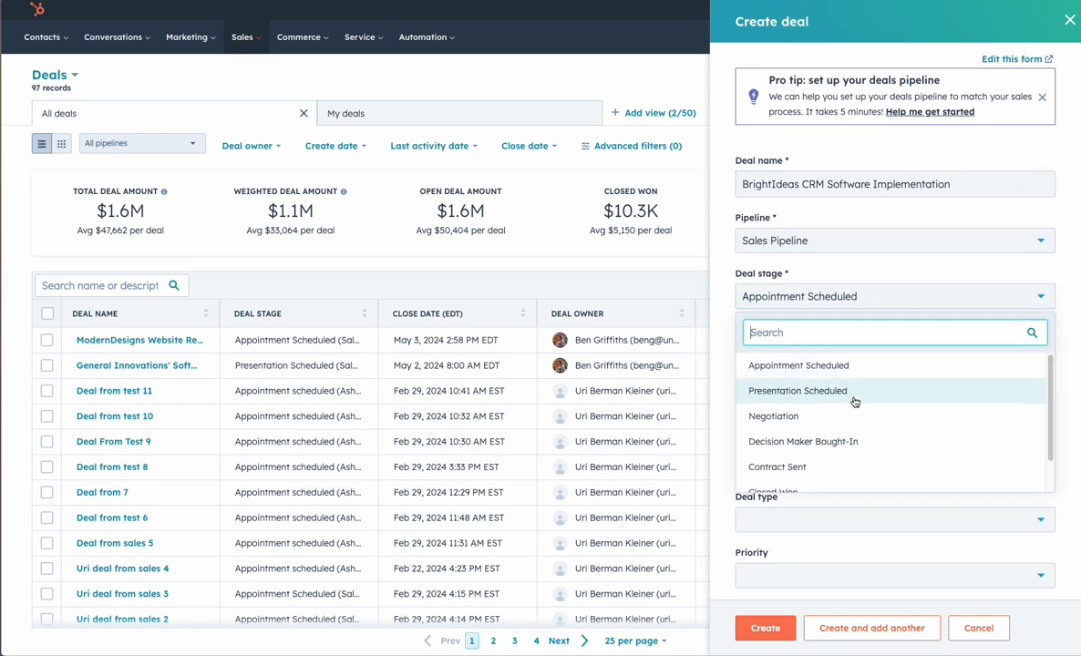
click(773, 415)
Step: Set the deal's amount to $15,000.00 and its close date to 2024-05-16
scroll(848, 324, down, 1)
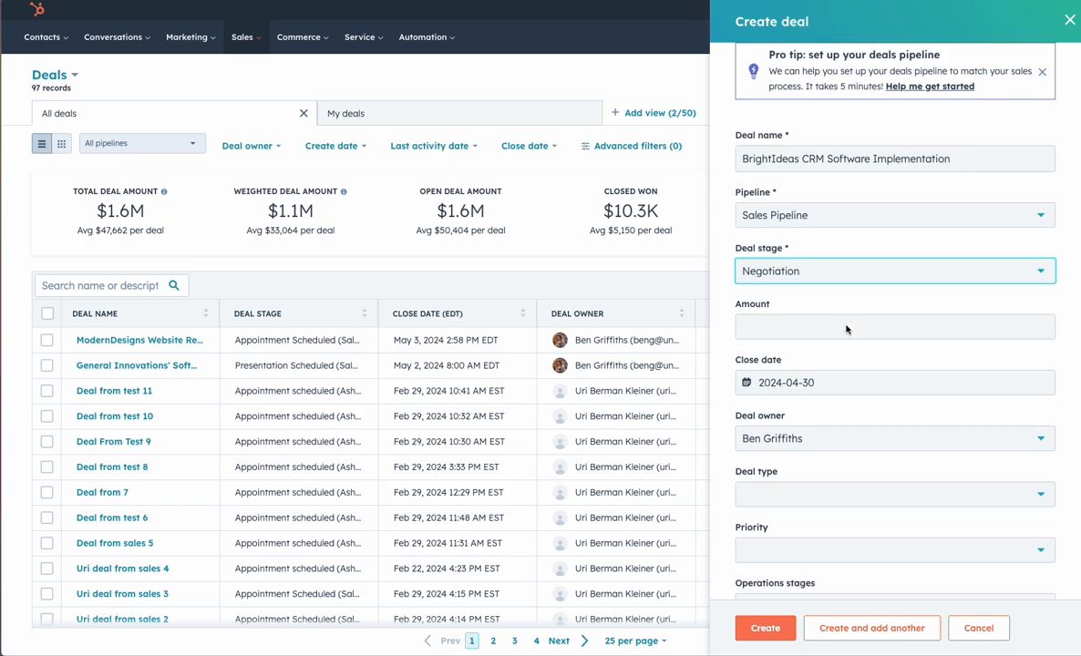
click(1044, 328)
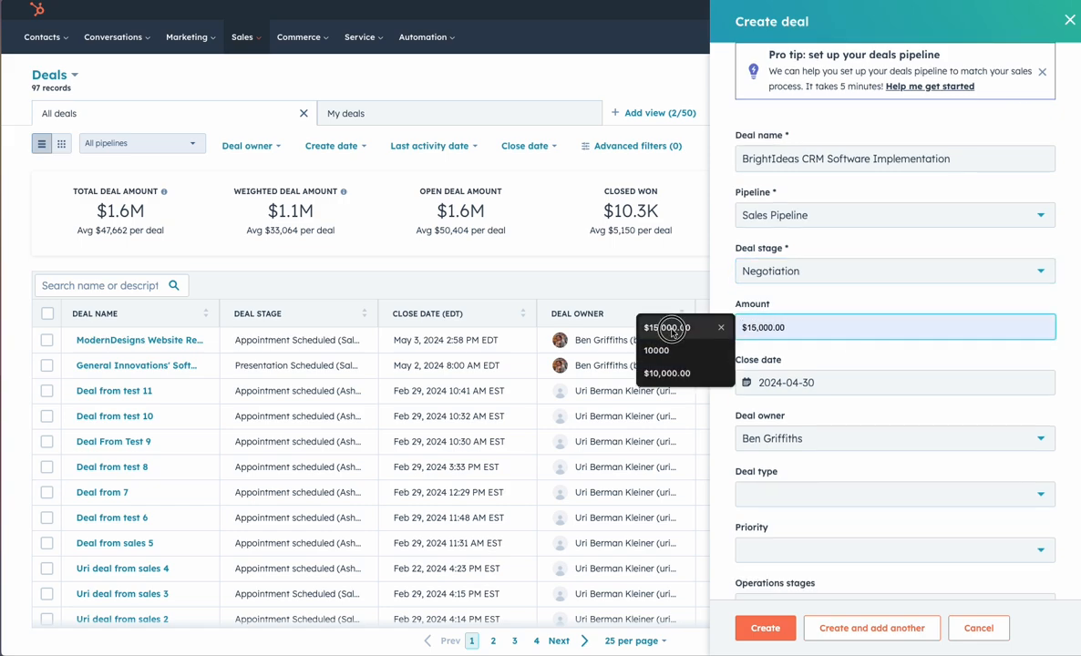
click(658, 327)
scroll(849, 362, down, 1)
click(861, 348)
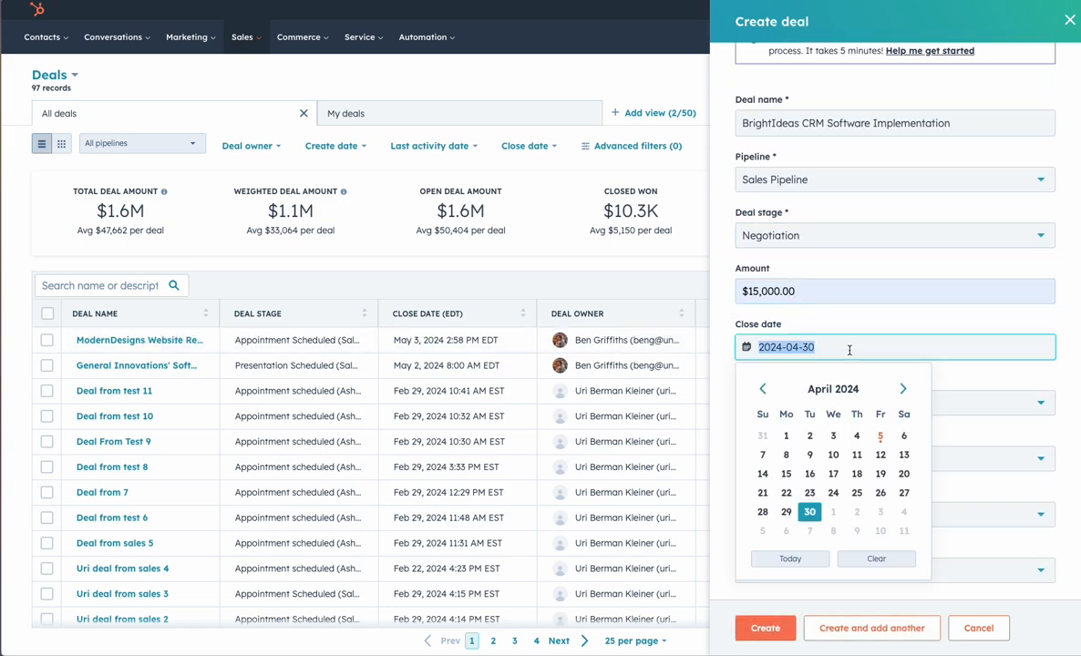
click(903, 389)
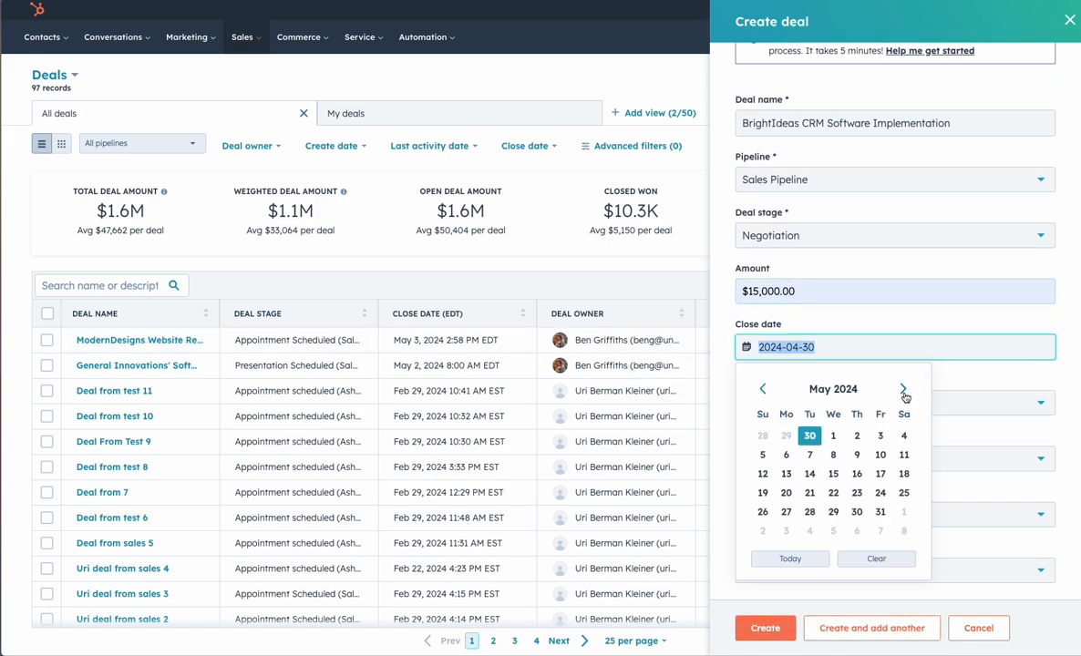
click(857, 473)
Step: Classify the deal as type MidMarket with Medium priority and operations stage Purchasing
scroll(860, 436, down, 3)
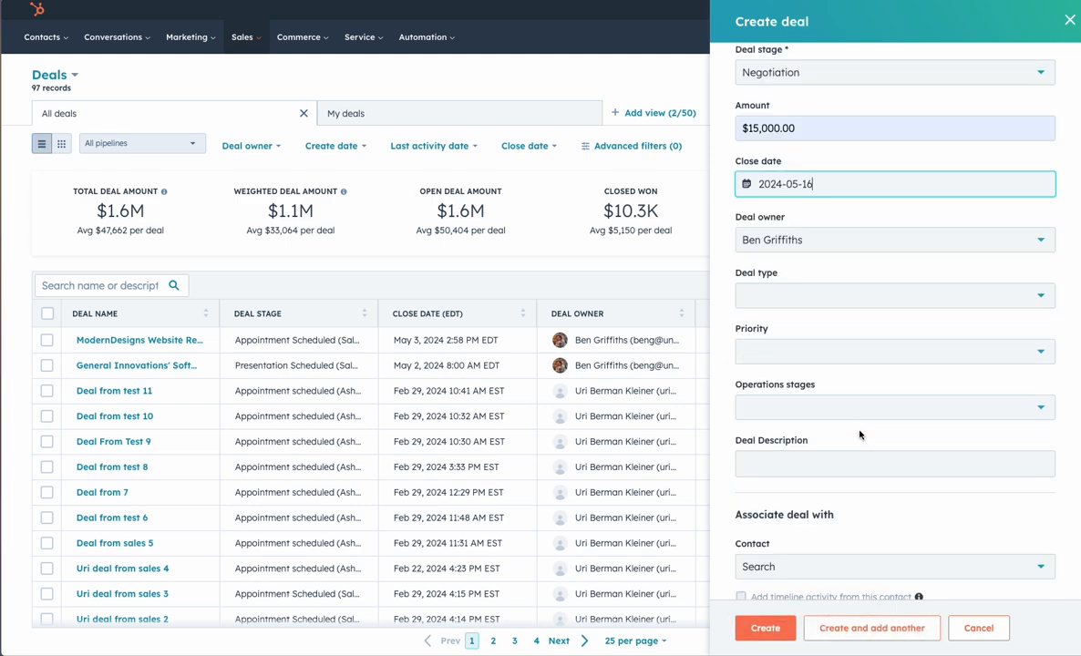
click(796, 297)
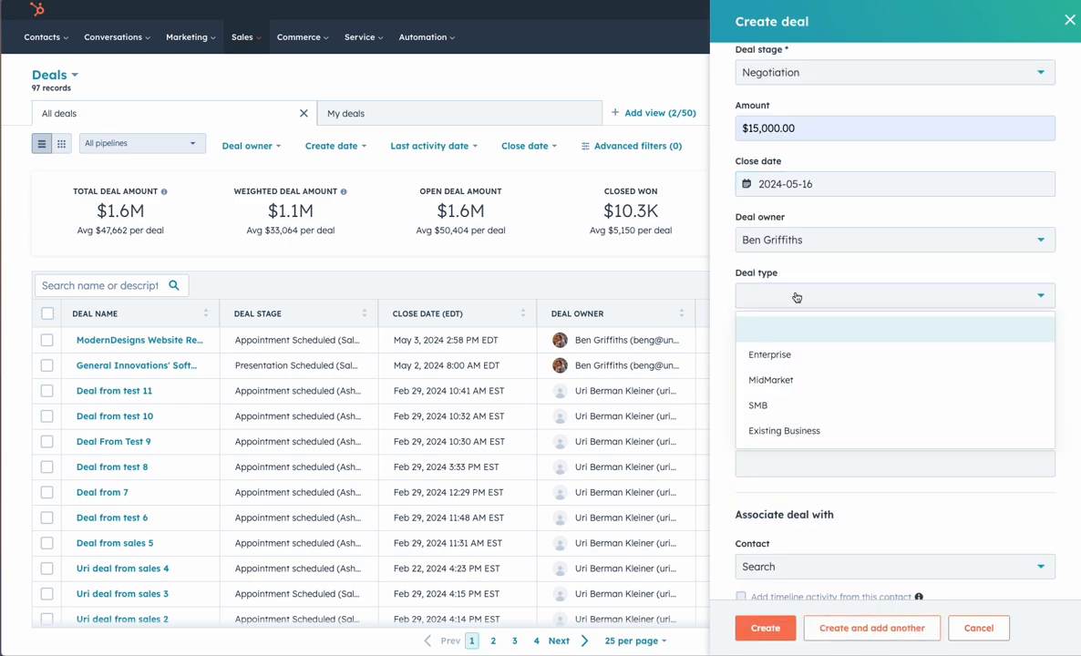
click(810, 380)
click(819, 353)
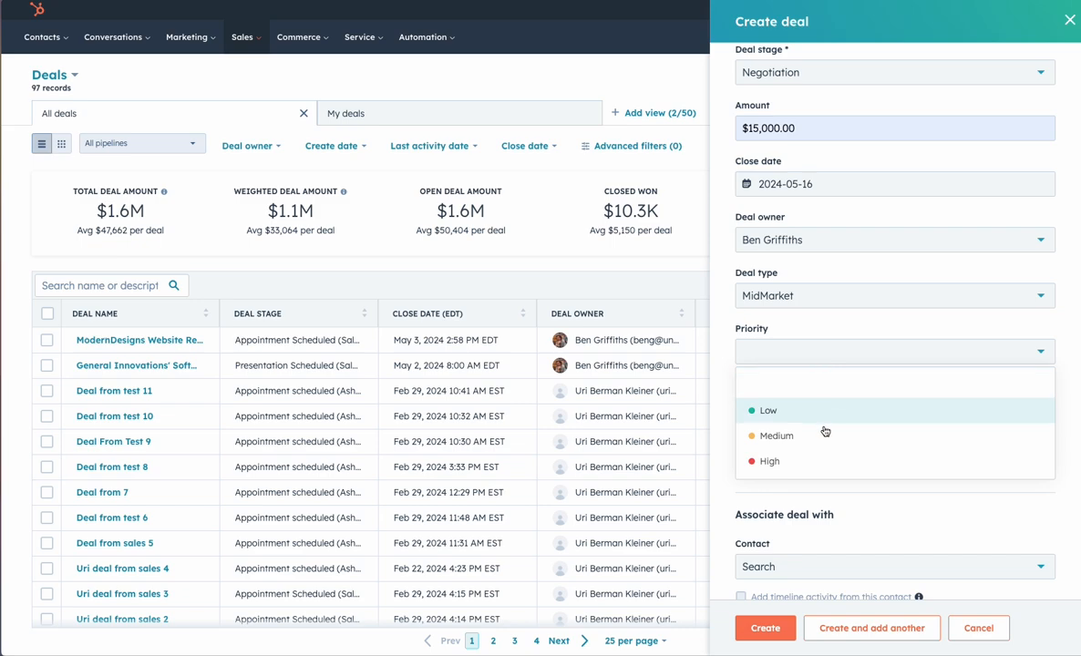
click(764, 435)
click(841, 411)
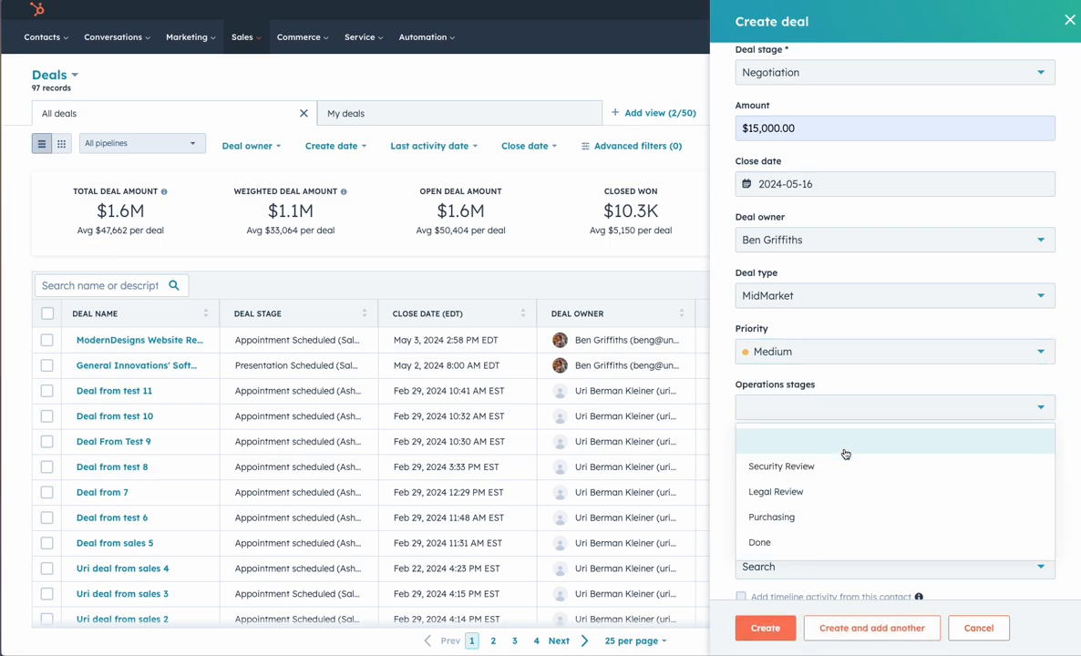
click(848, 519)
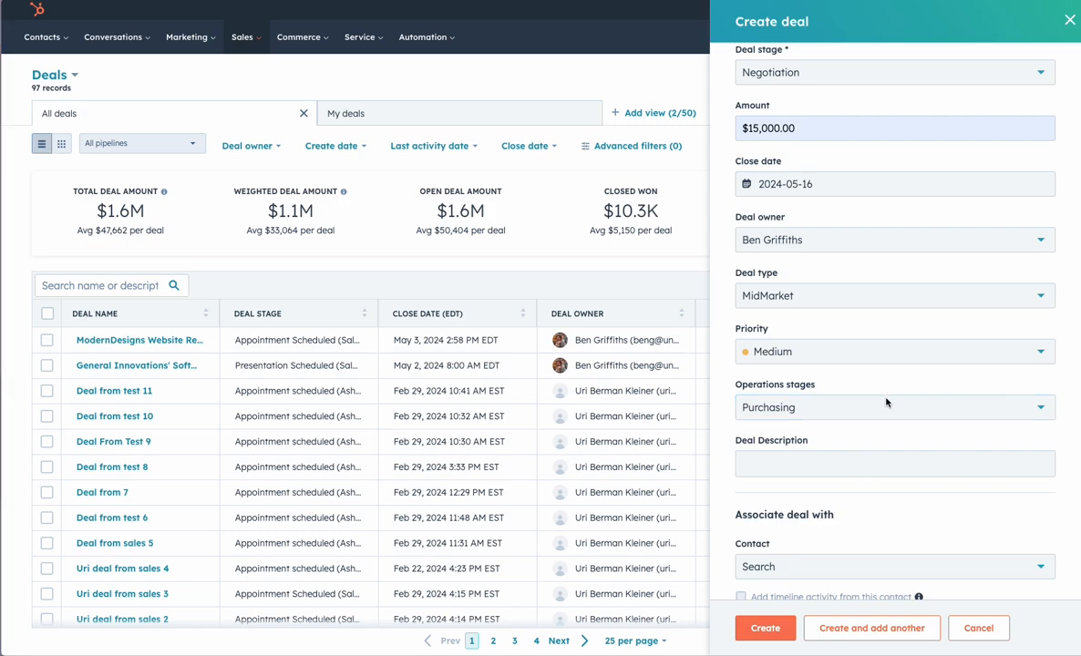
Step: Enter "project implementation underway." as the deal description
click(741, 466)
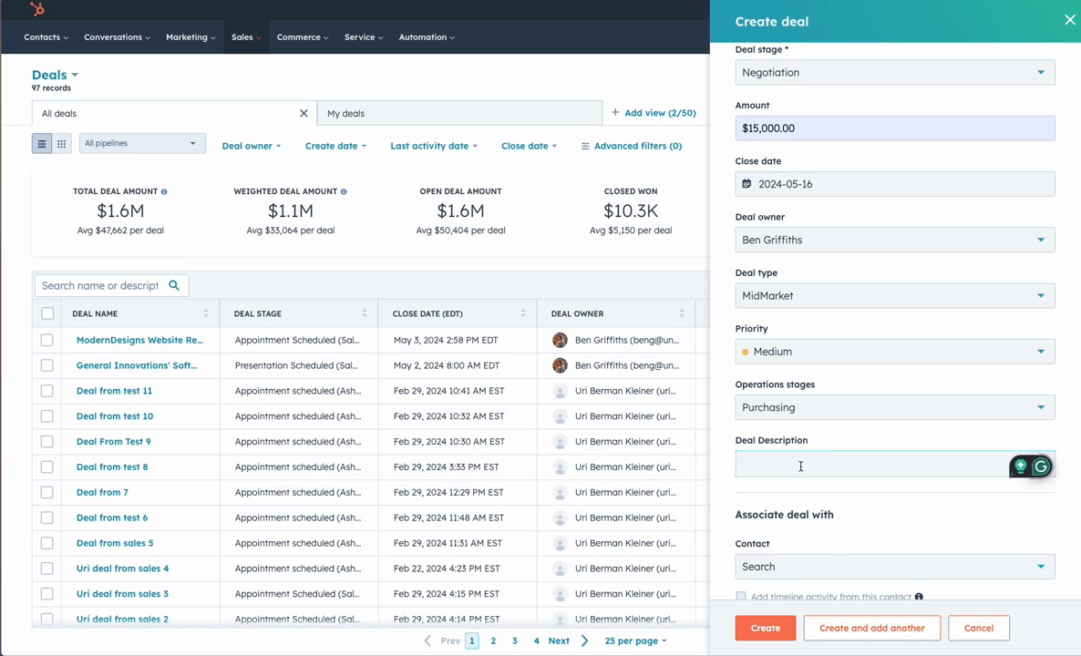
text(project implementation underway.)
scroll(802, 344, down, 2)
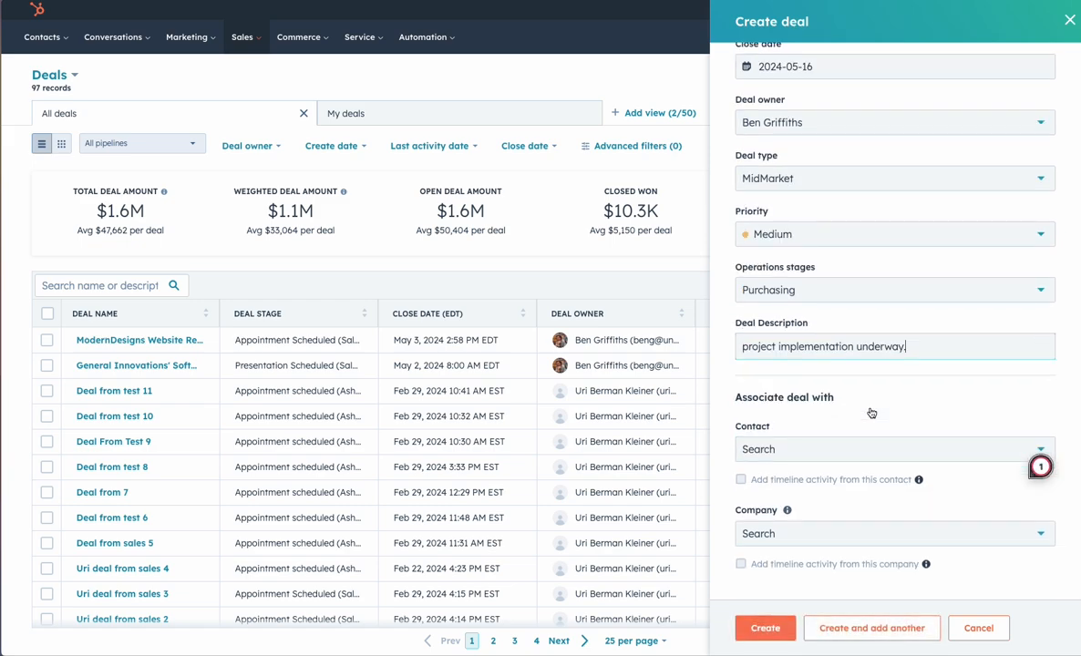
Step: Associate the deal with the company Unito and create the deal
click(883, 533)
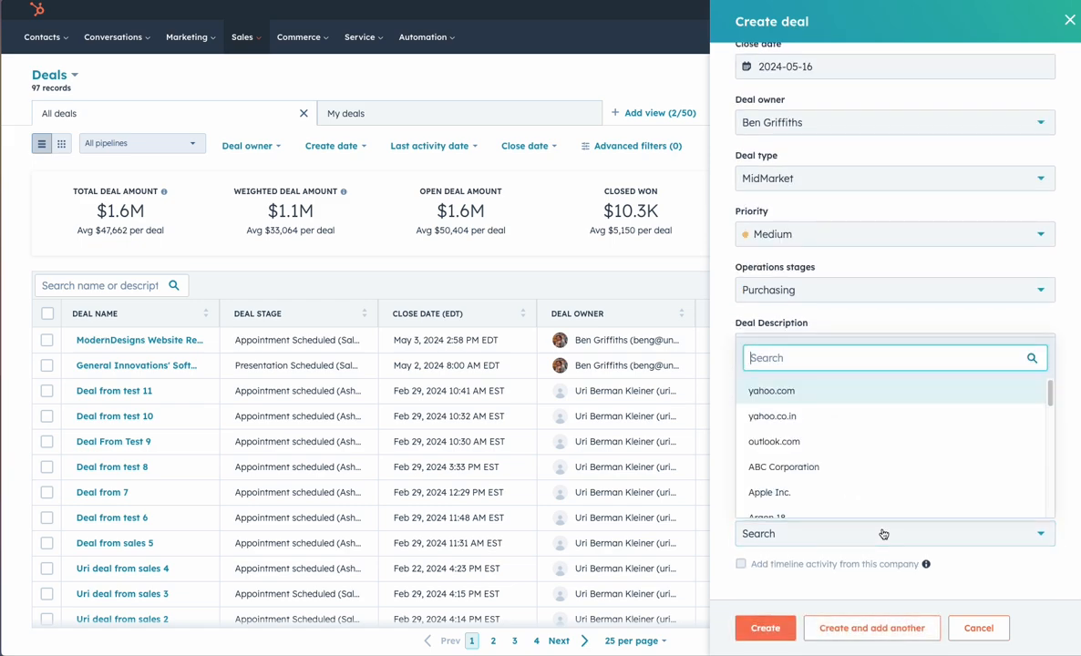
text(unito)
click(791, 502)
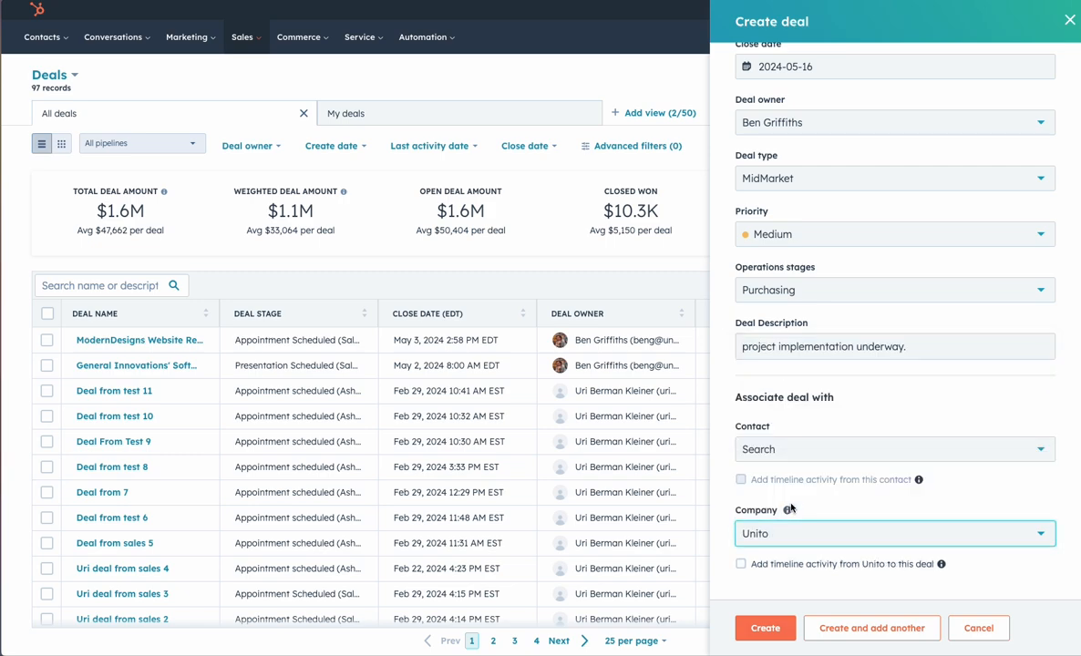
click(765, 628)
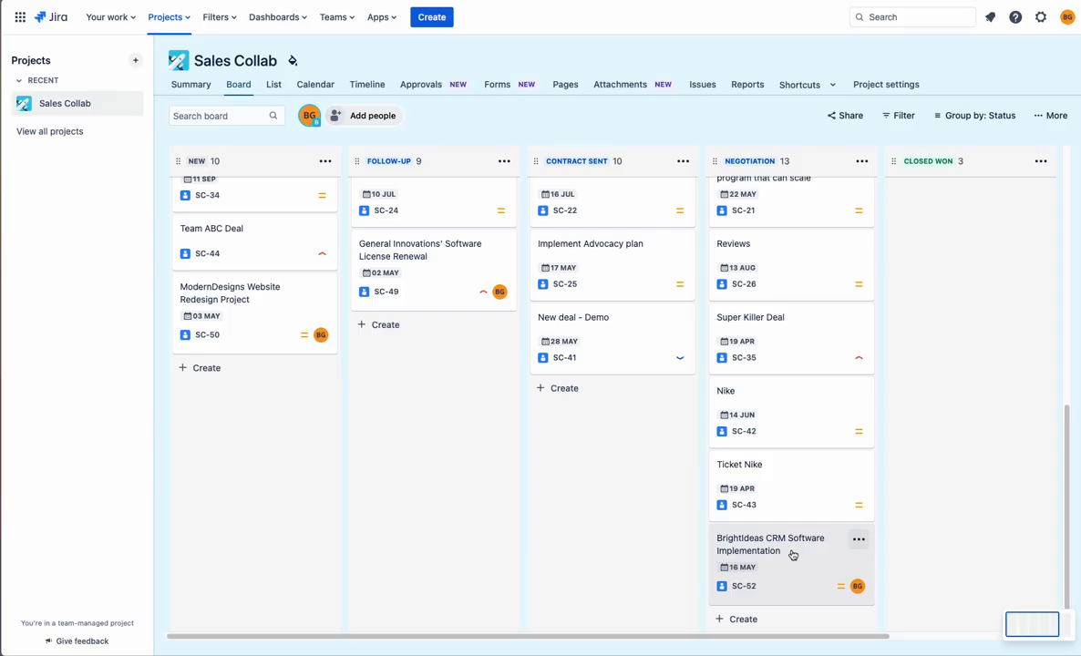
Step: In Jira's Sales Collab board, open the BrightIdeas CRM Software Implementation issue, view its linked HubSpot deal, and return to the issue
click(789, 551)
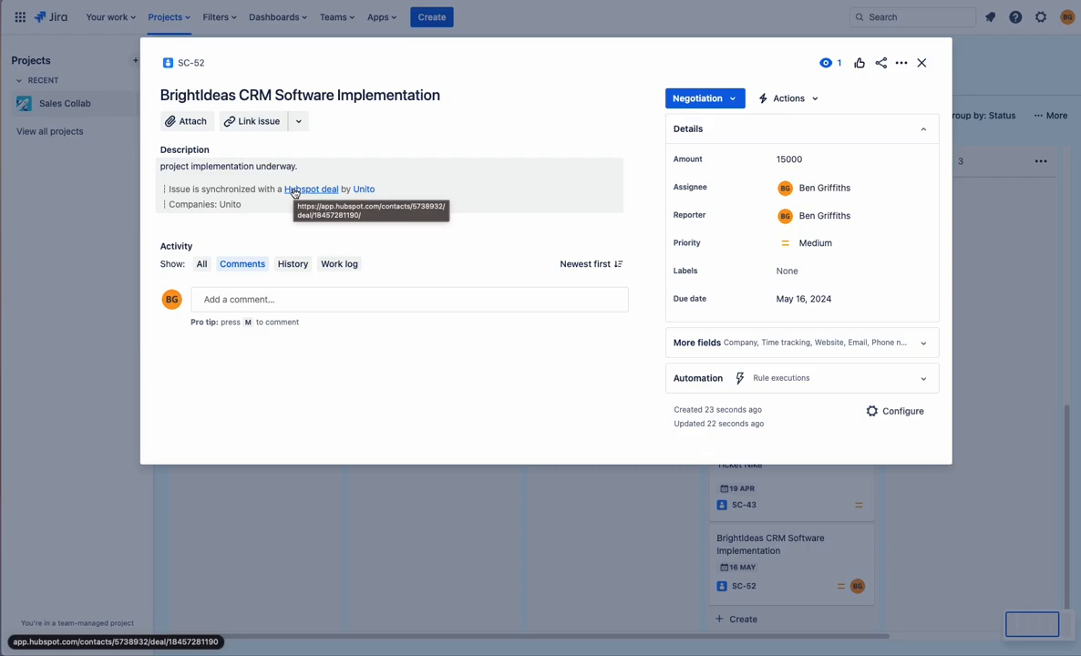
click(295, 191)
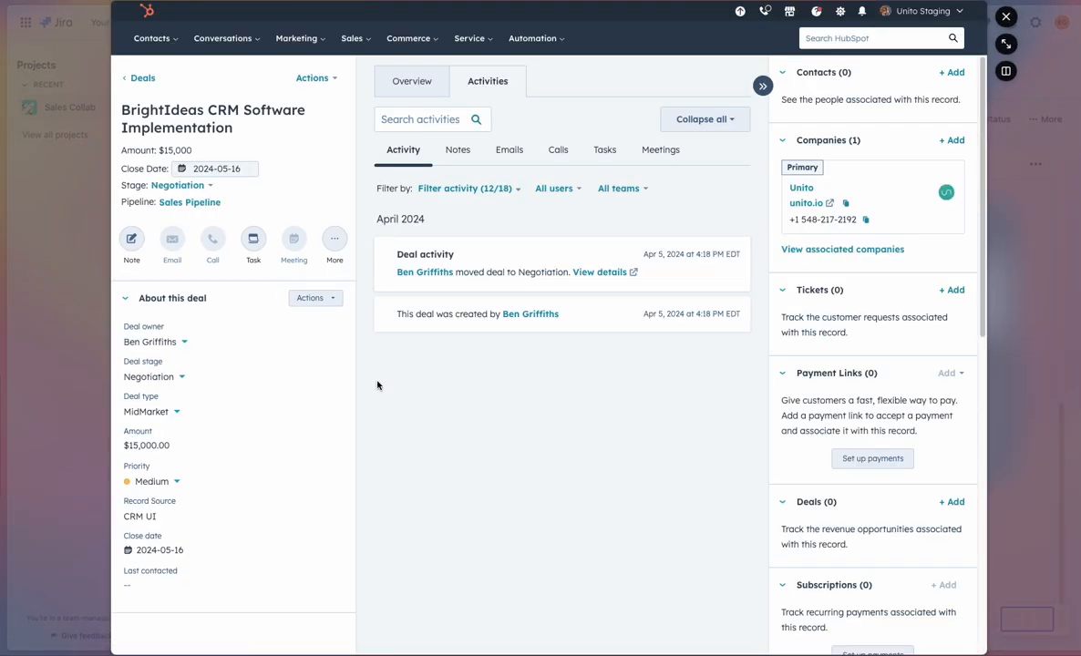
click(1005, 17)
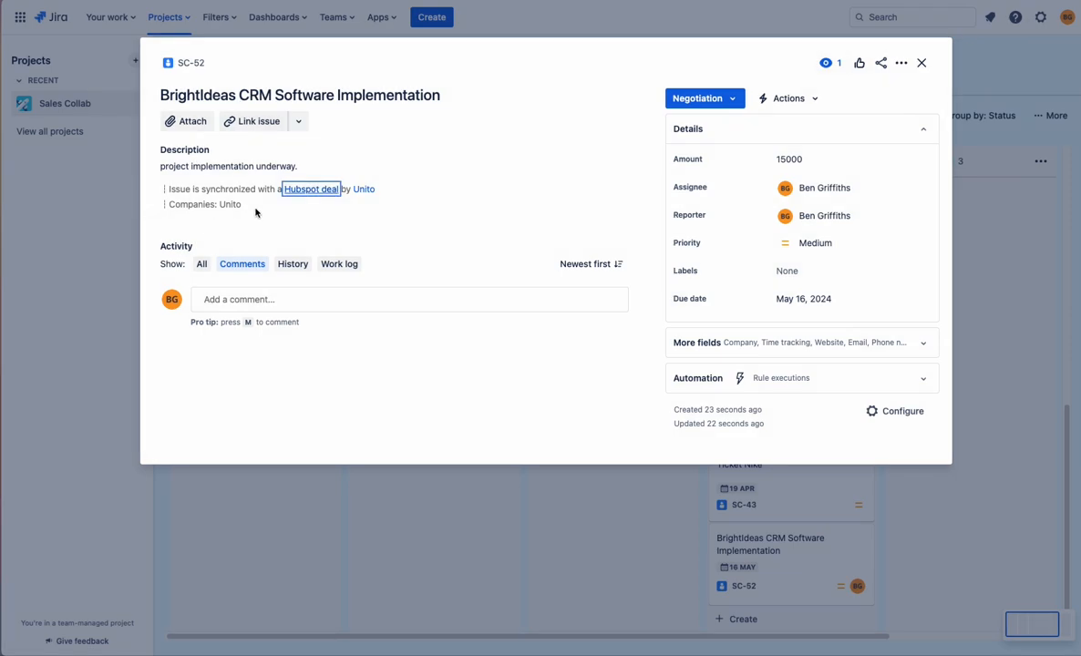